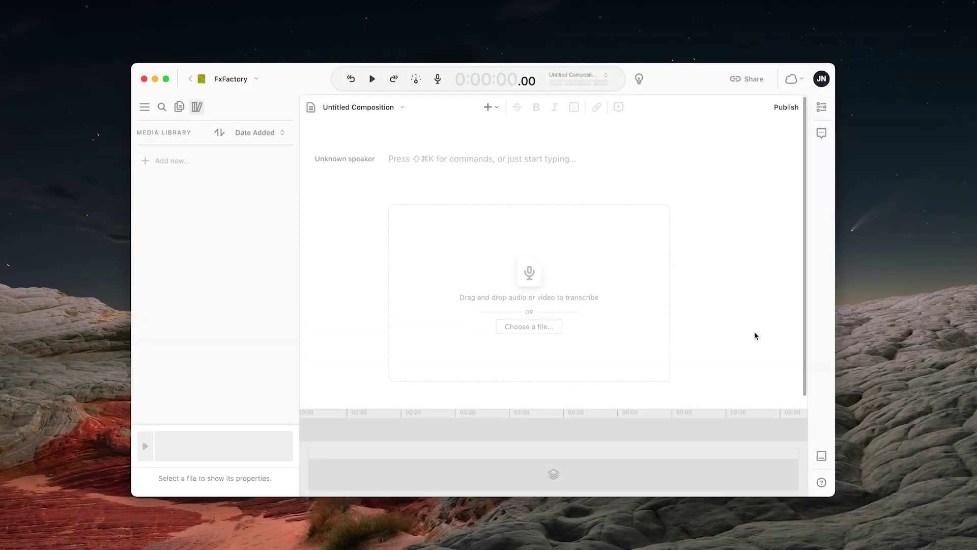
Step: Import Rebecca.mp4 and transcribe it with the Automatic method, speaker detection off
click(822, 79)
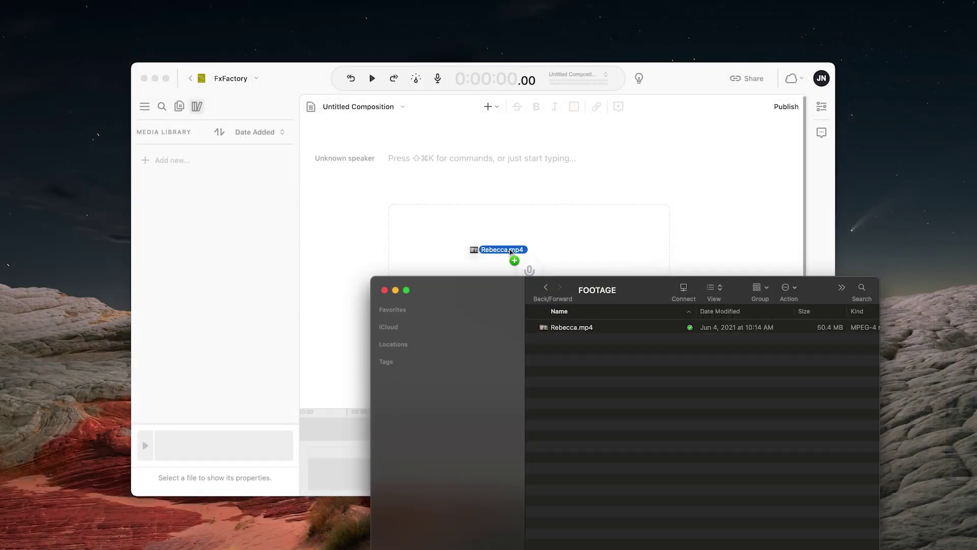
drag(511, 252, 510, 254)
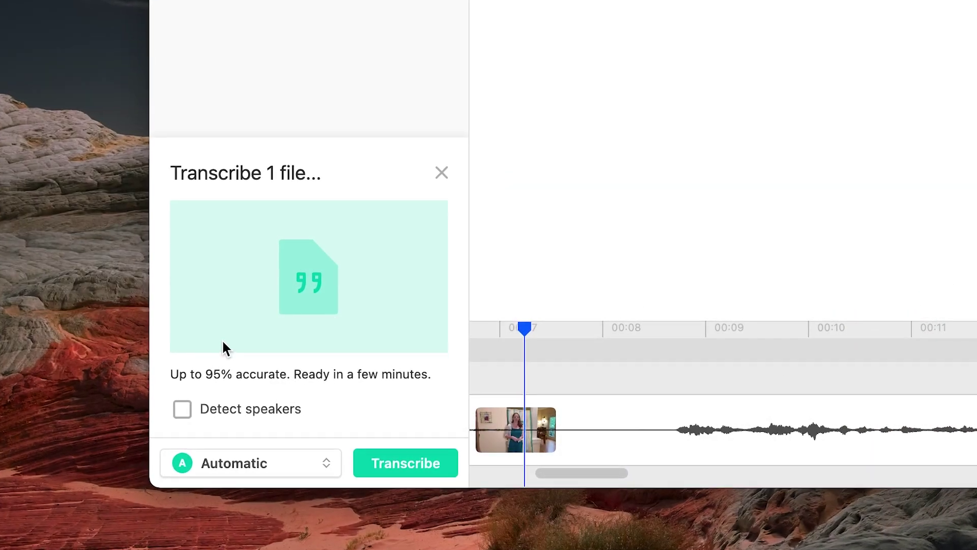
click(180, 411)
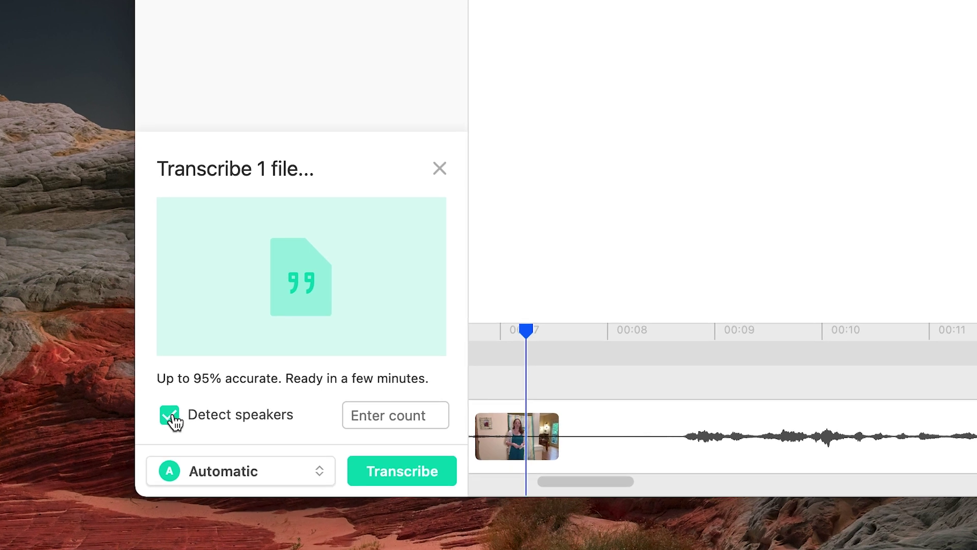
click(167, 418)
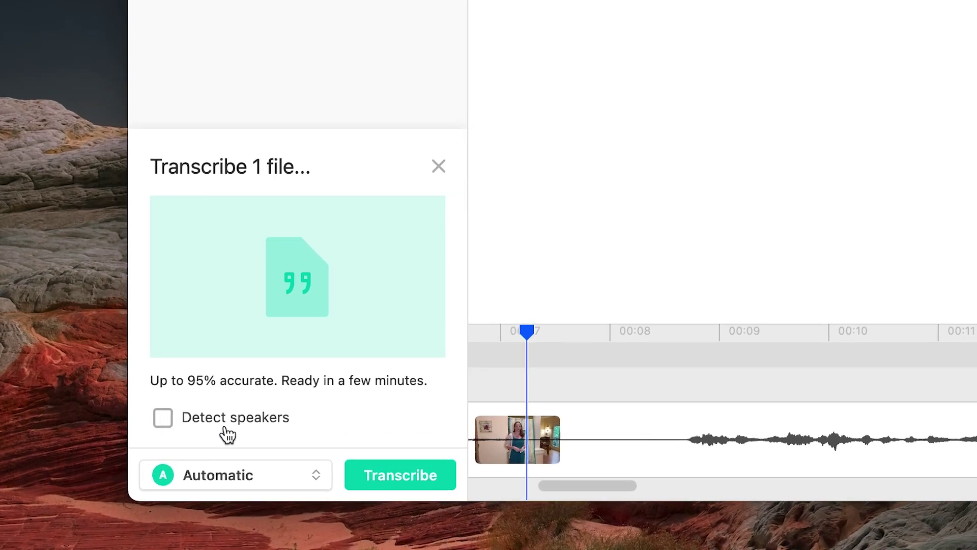
click(302, 478)
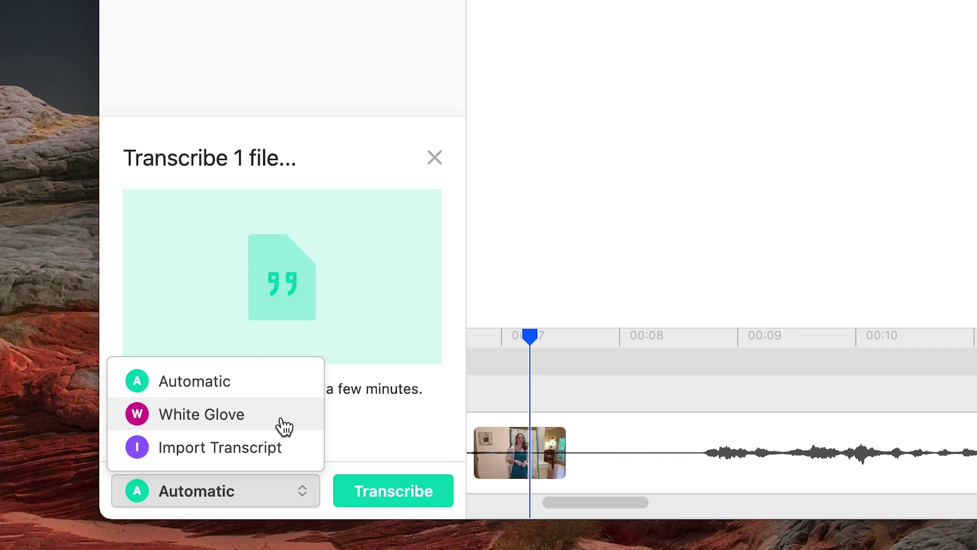
click(275, 386)
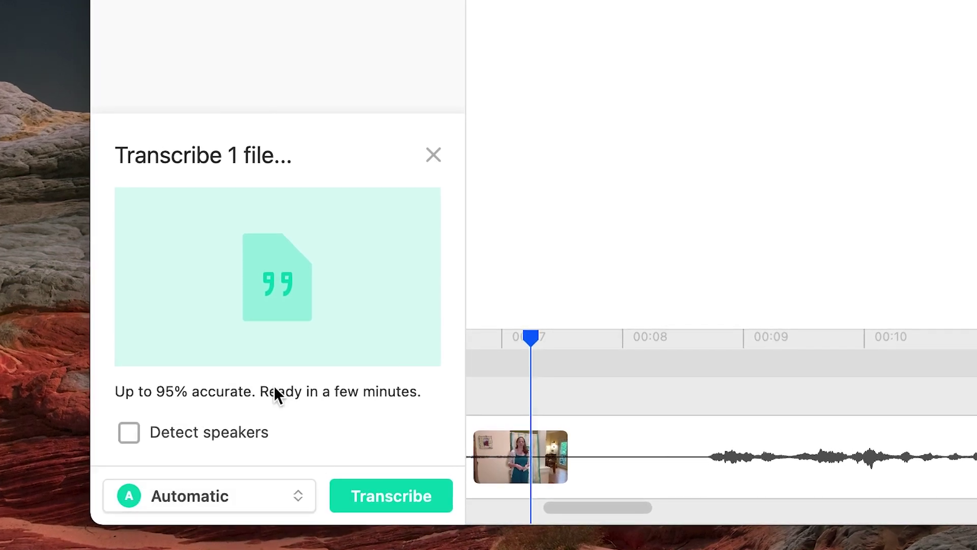
click(439, 501)
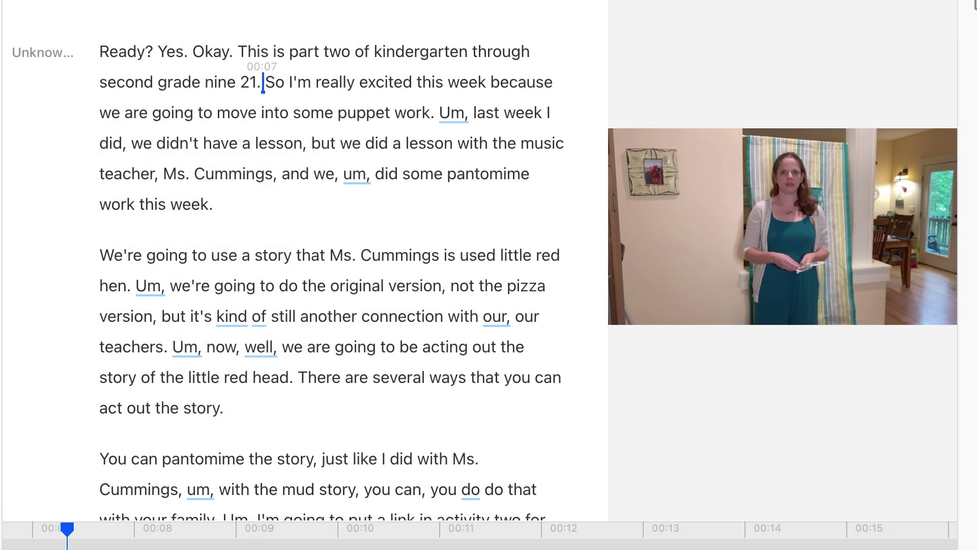
Step: Play the transcript from the start and delete the opening false start through 'So'
key(space)
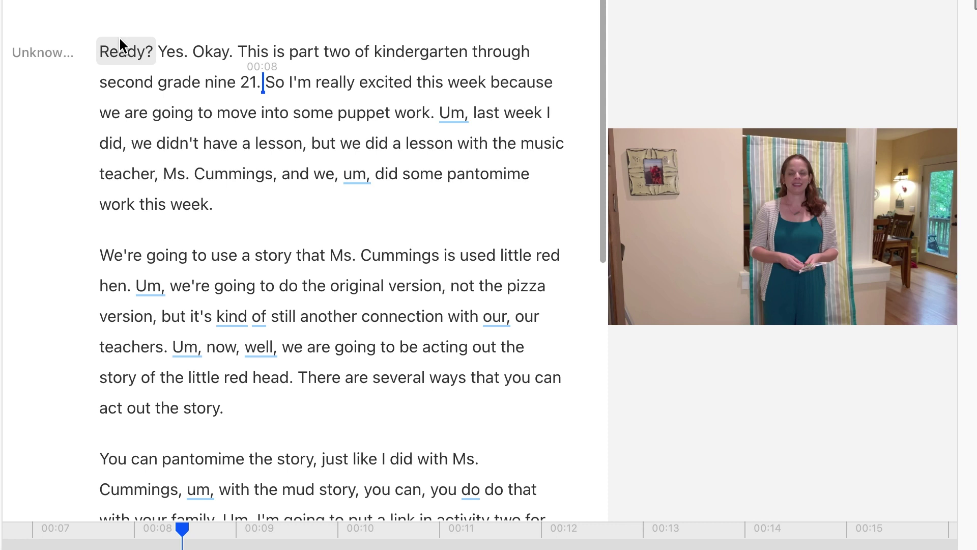
click(119, 51)
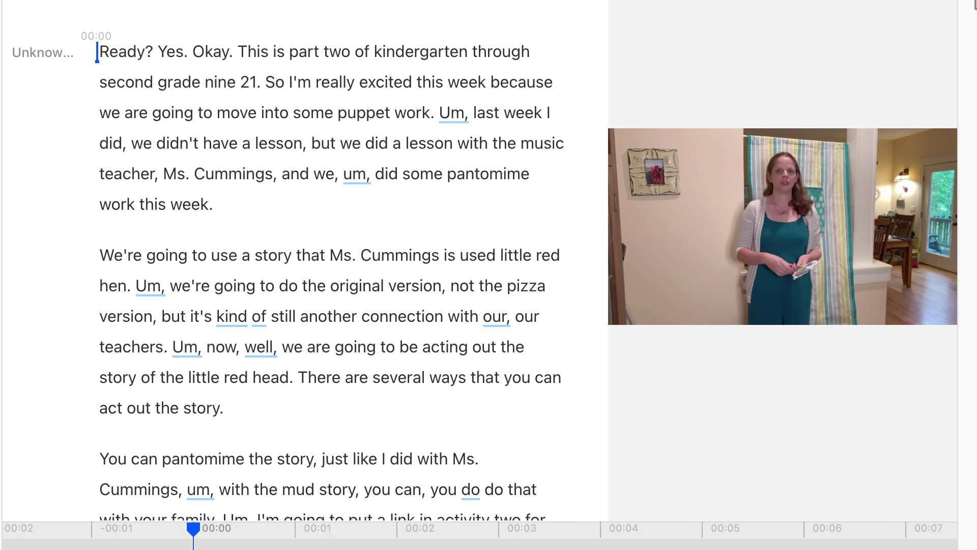
key(space)
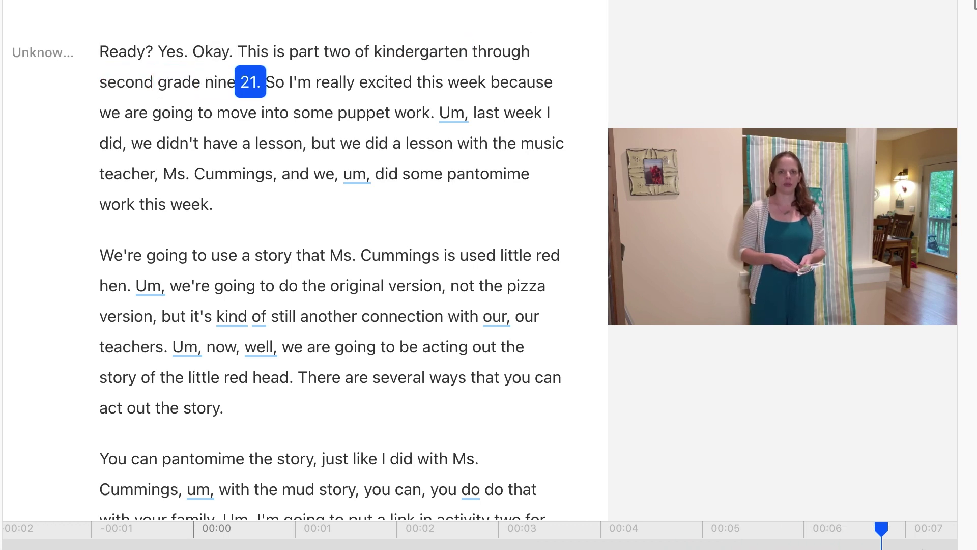
click(279, 173)
shift+click(100, 52)
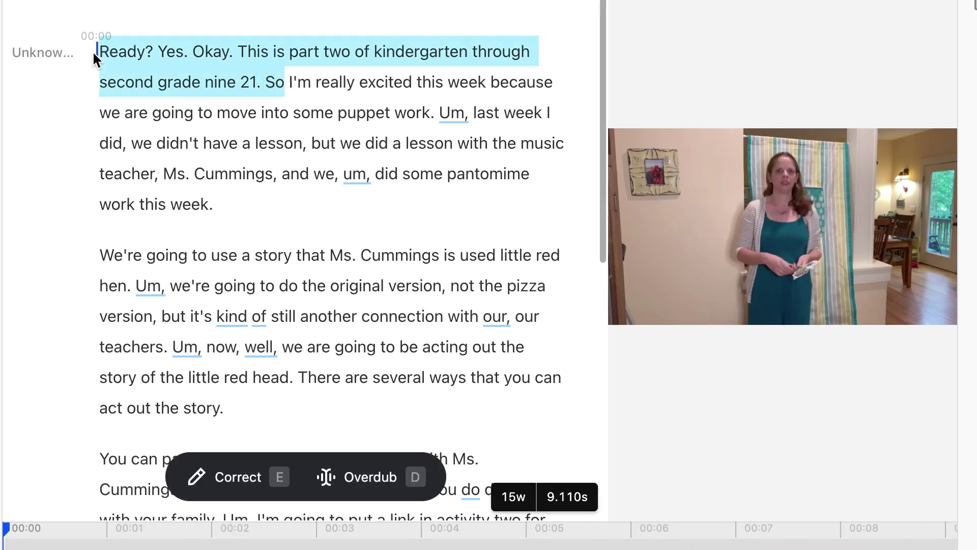
key(BackSpace)
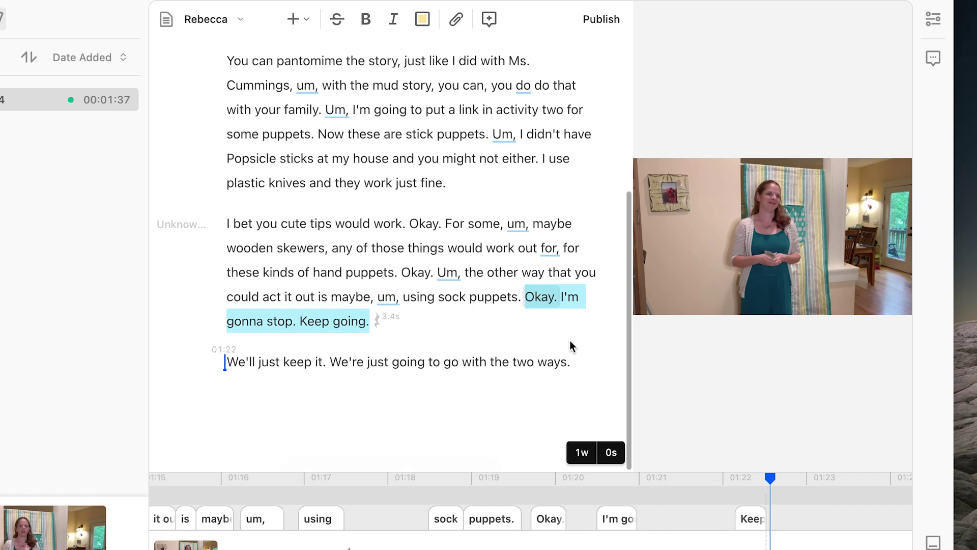
Step: Delete the closing 'Okay. I'm gonna stop' remarks and review the 'um,' fillers
key(BackSpace)
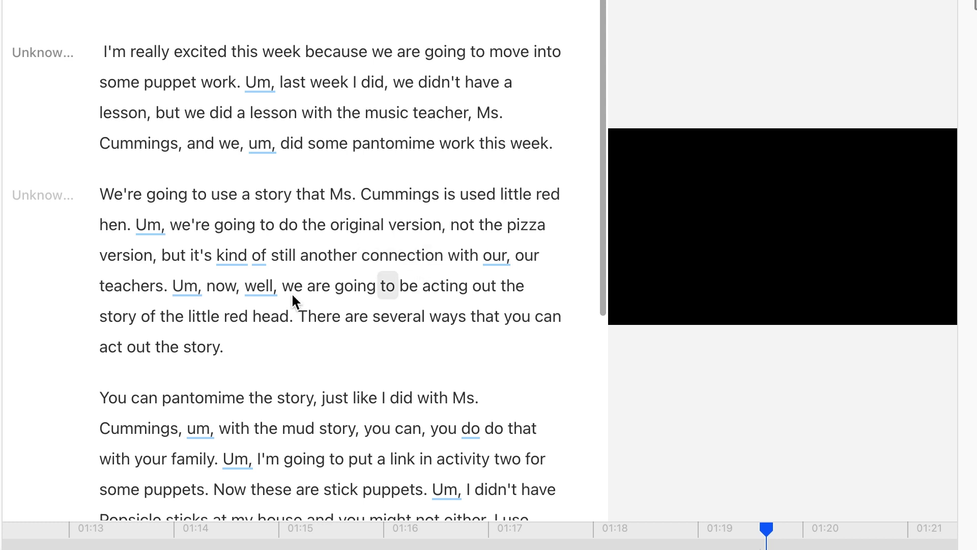
click(256, 81)
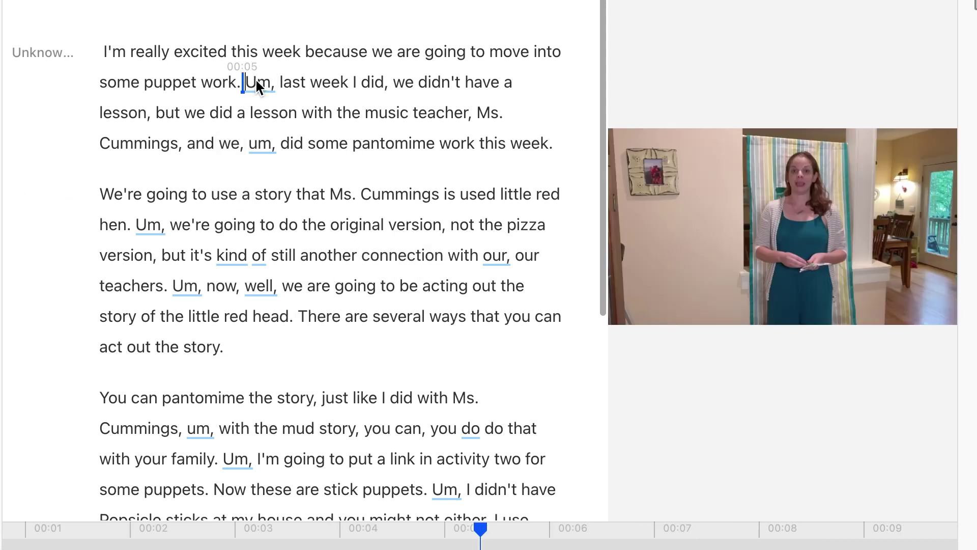
key(space)
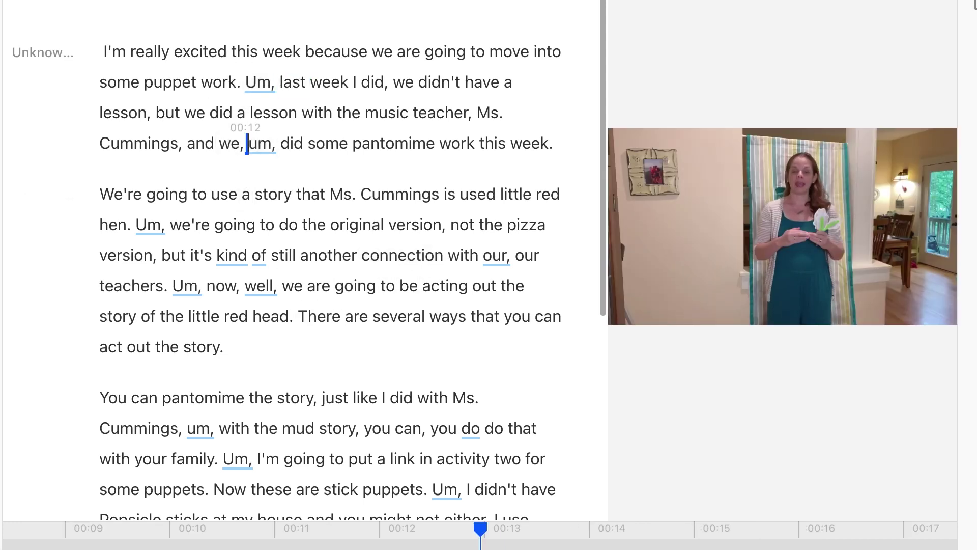
double_click(261, 142)
double_click(152, 226)
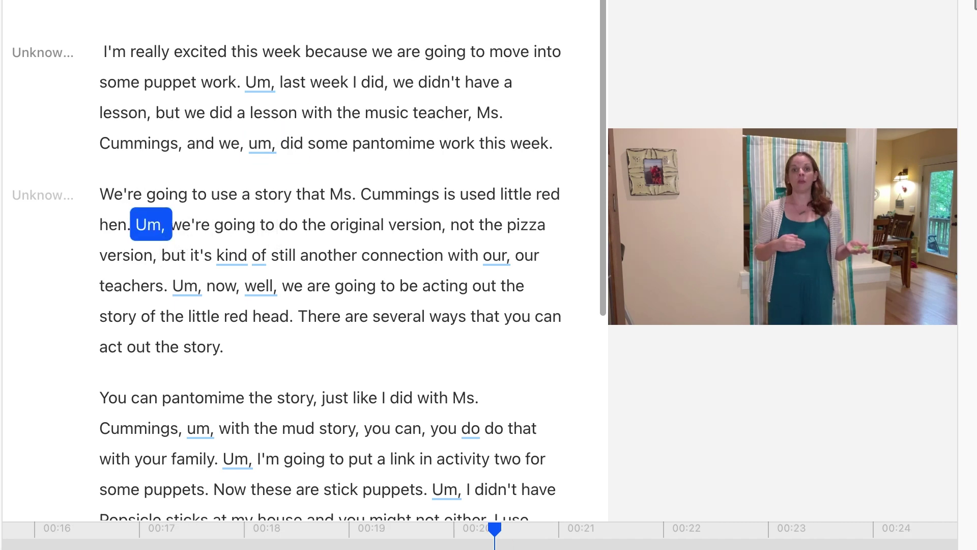
Step: Delete all 14 found filler words, excluding 'but you know', with Remove media set to Delete
key(super+a)
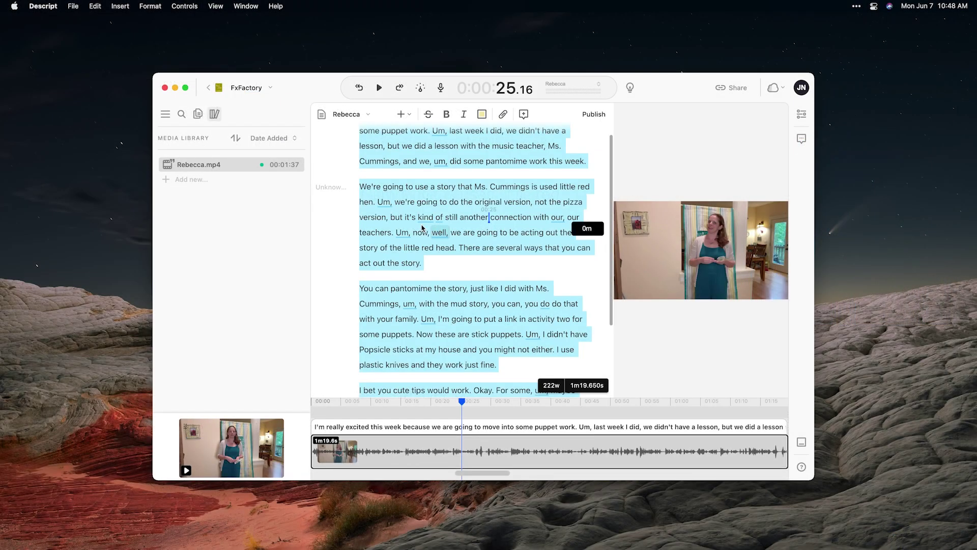
right_click(416, 216)
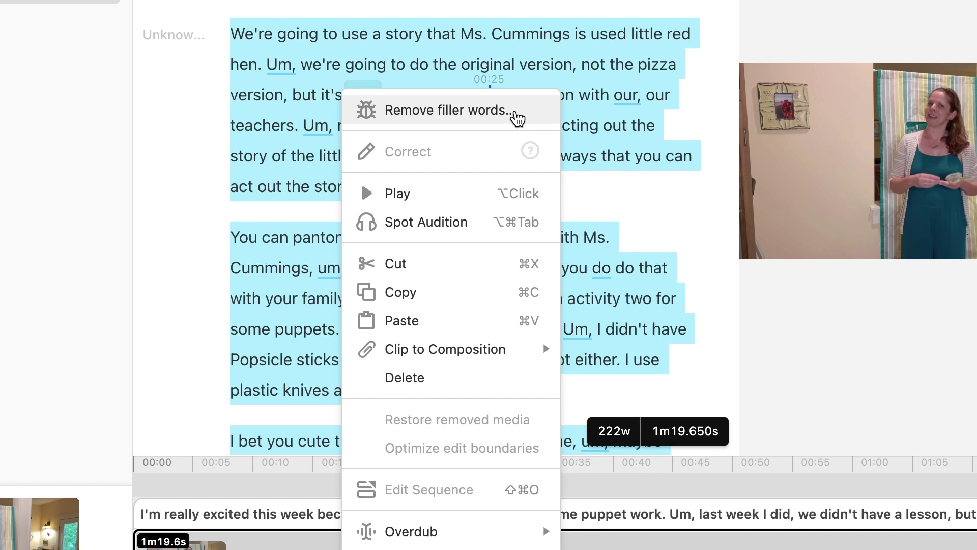
click(500, 116)
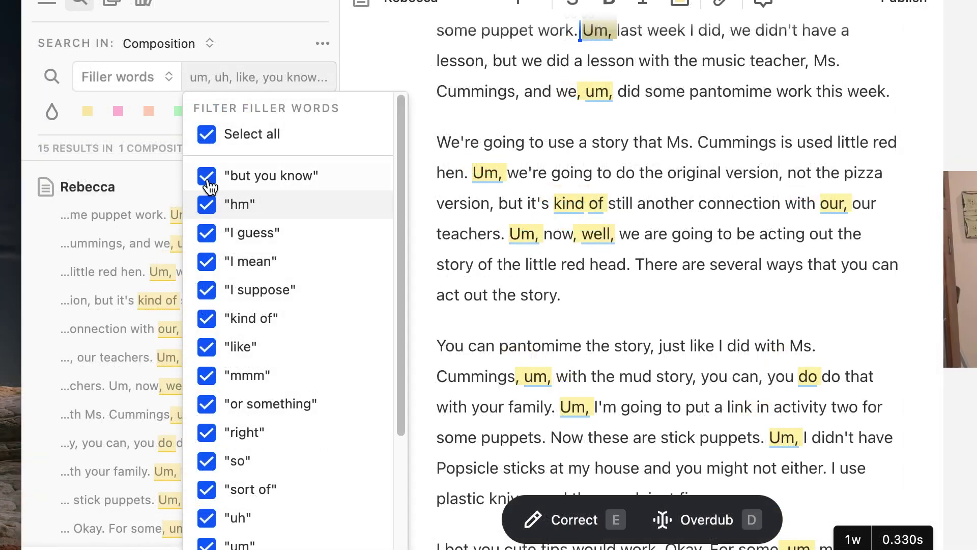
click(206, 176)
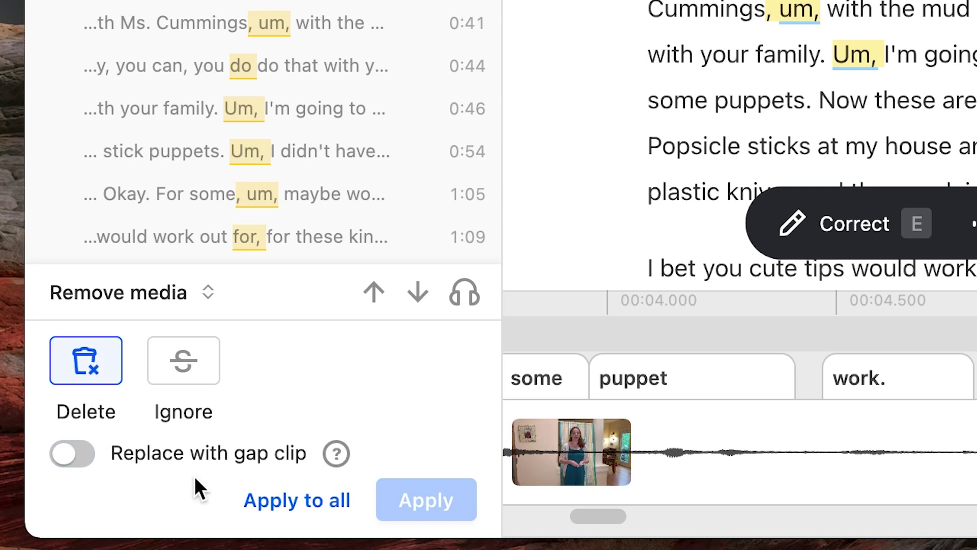
click(296, 500)
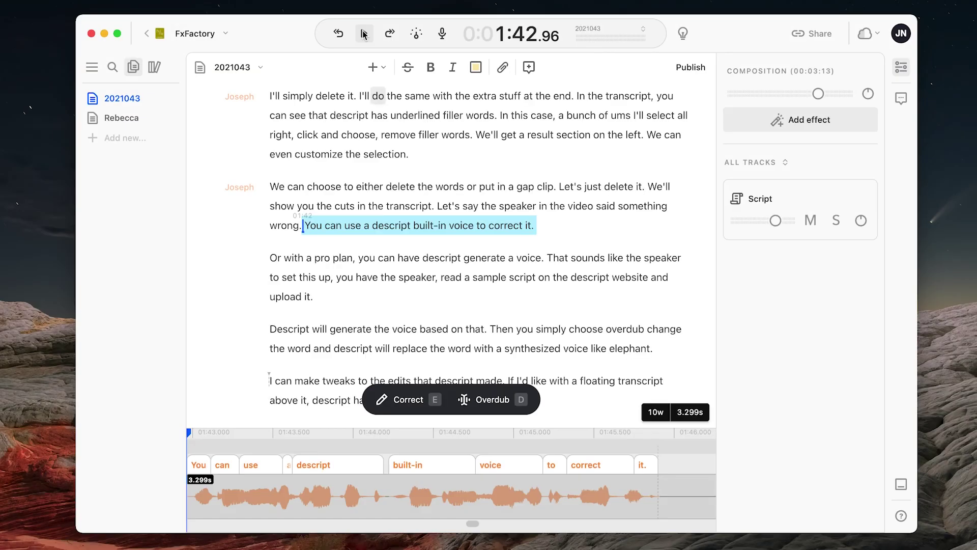
Step: Play the narration and overdub the word 'elephant' as 'magic.'
key(space)
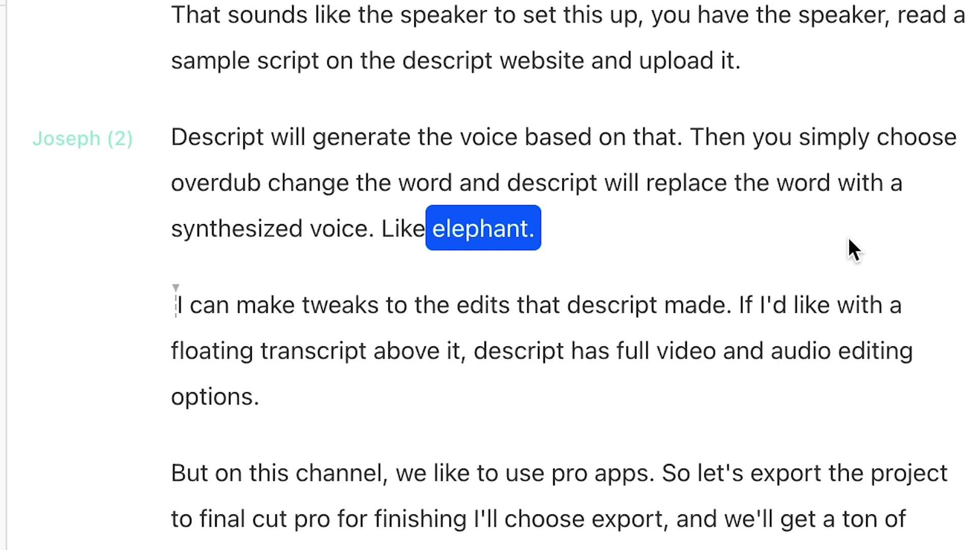
key(ctrl+d)
text(magic.)
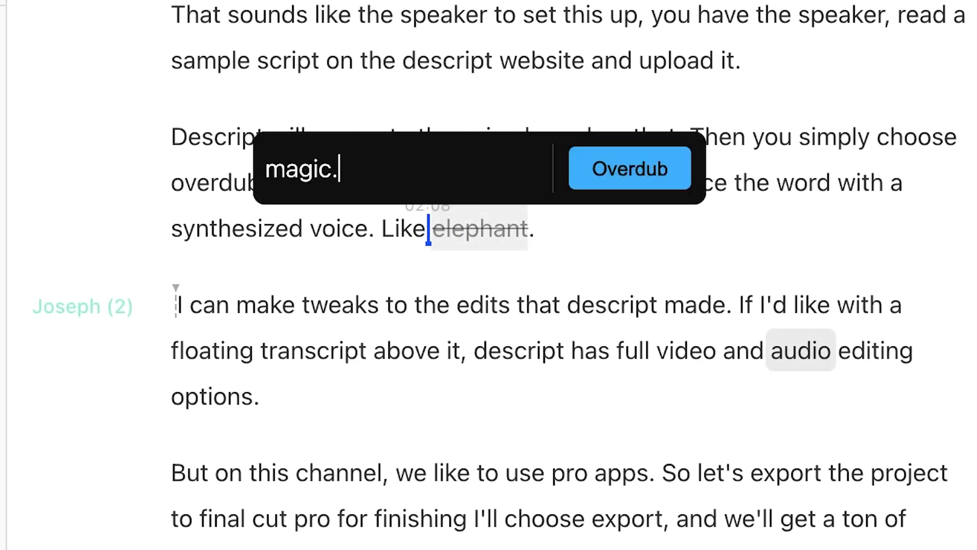
click(629, 169)
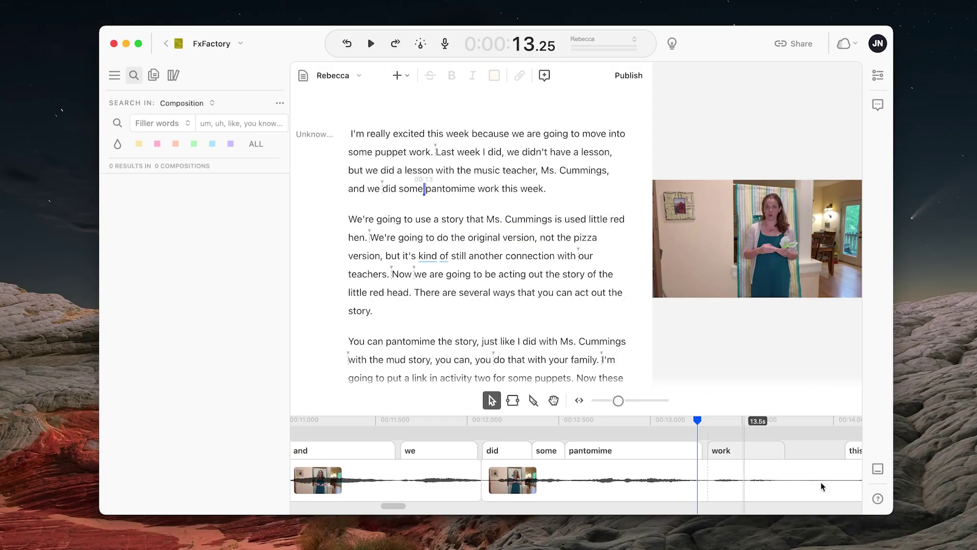
Step: Drag the 'did some pantomime' clip's left edge earlier, then hide Clip Properties
click(688, 475)
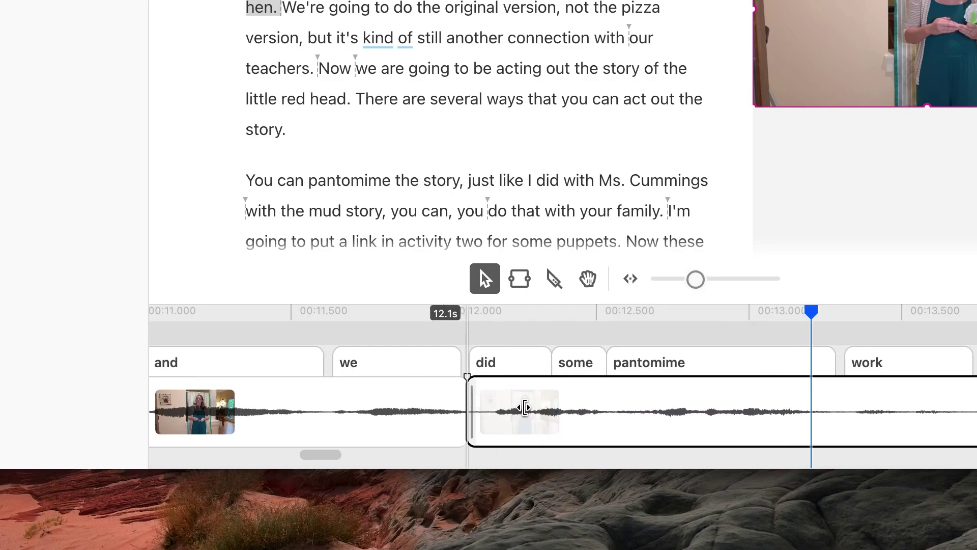
mouse_move(522, 407)
mouse_down()
mouse_move(274, 414)
mouse_move(454, 412)
mouse_up()
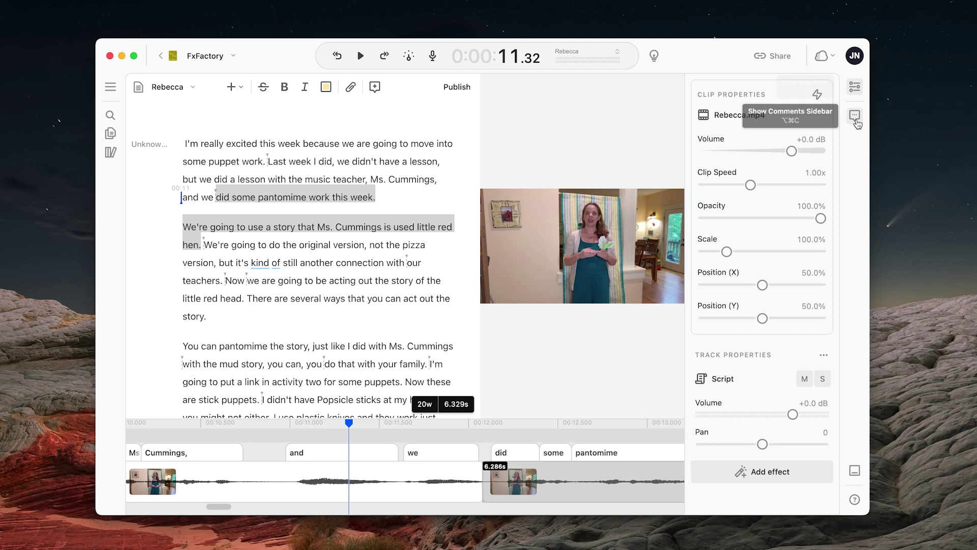
click(856, 88)
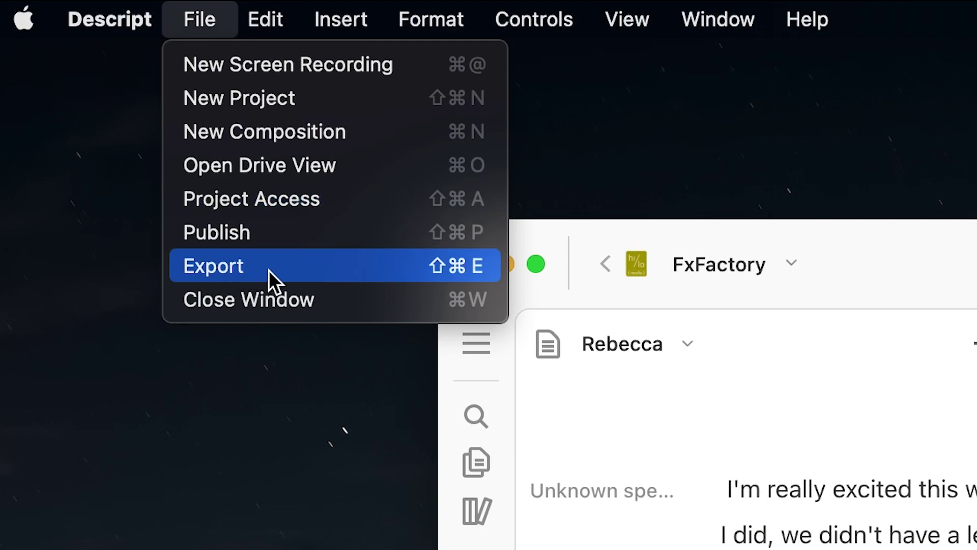
Step: Choose the Final Cut Pro timeline export and check the Final Cut Pro X (.fcpxml) format
click(269, 270)
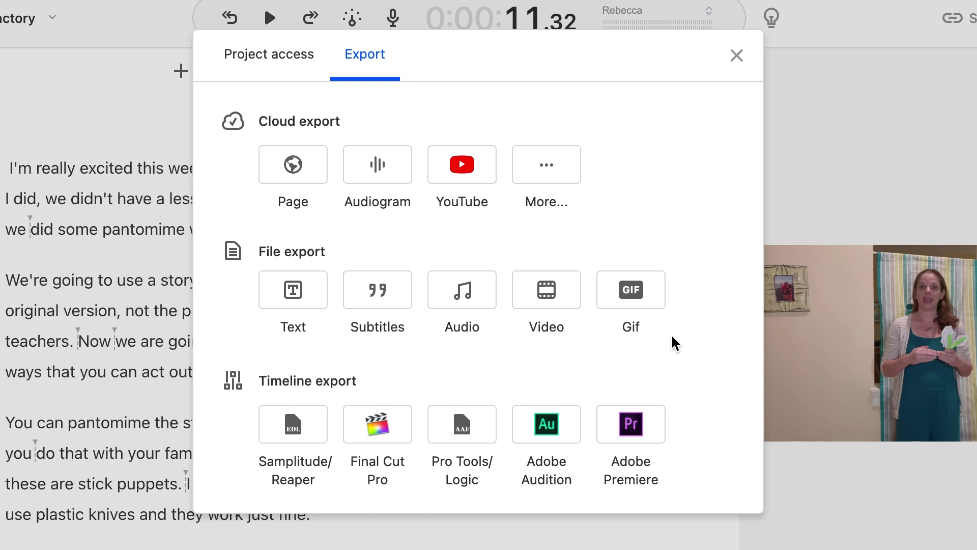
click(377, 431)
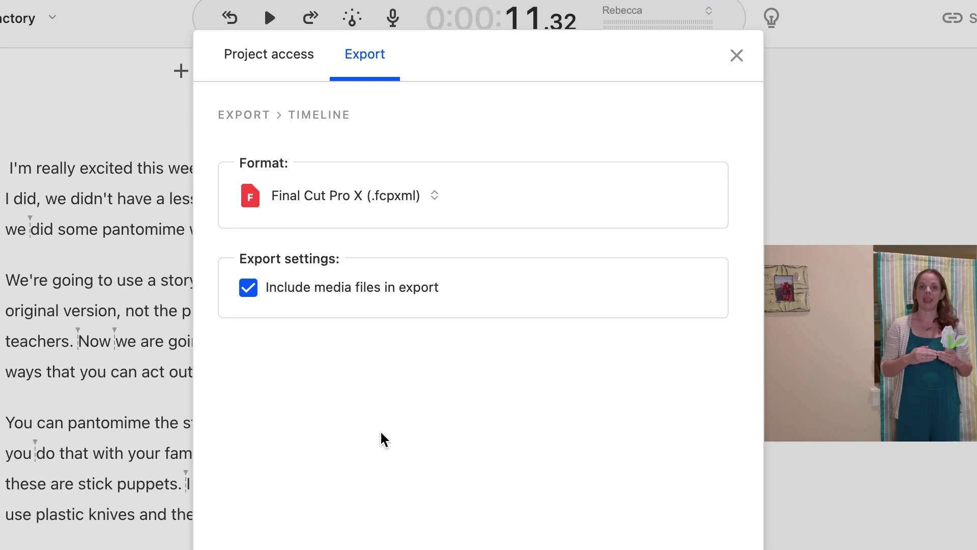
click(416, 199)
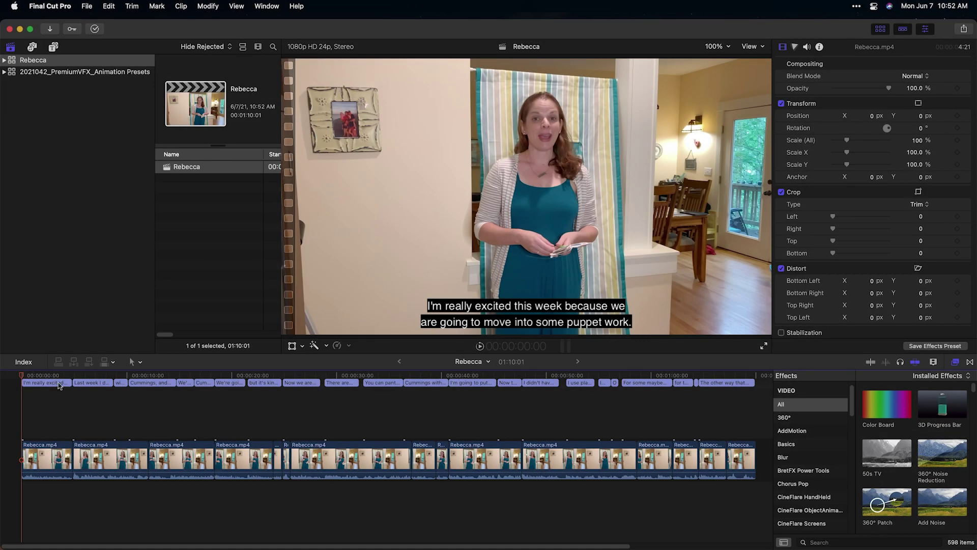
Step: Scrub the Rebecca timeline to about 27 seconds to preview the captions
drag(24, 374, 465, 375)
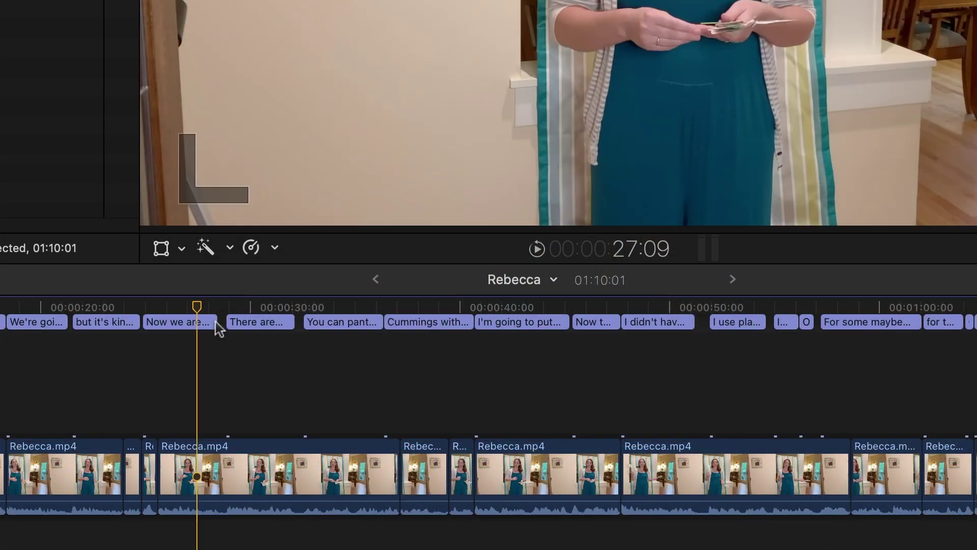